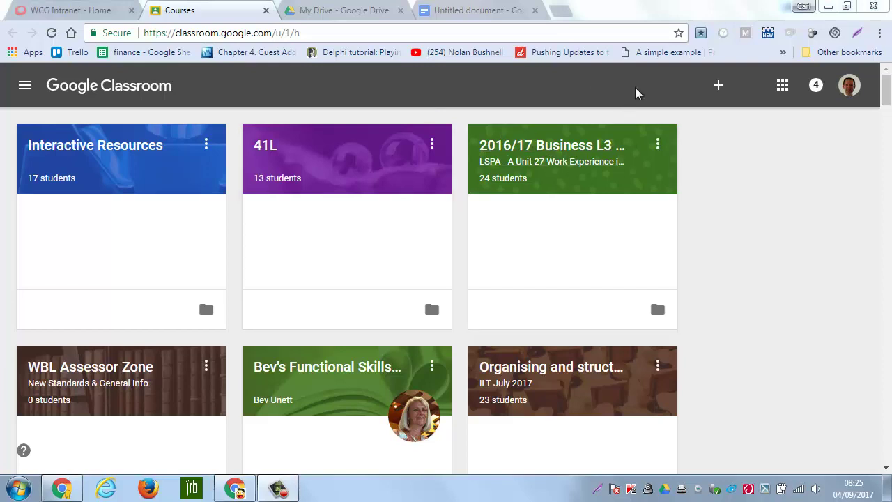
- From the Classroom home page, open the Interactive Resources class
{"action": "left_click", "coordinate": [720, 85]}
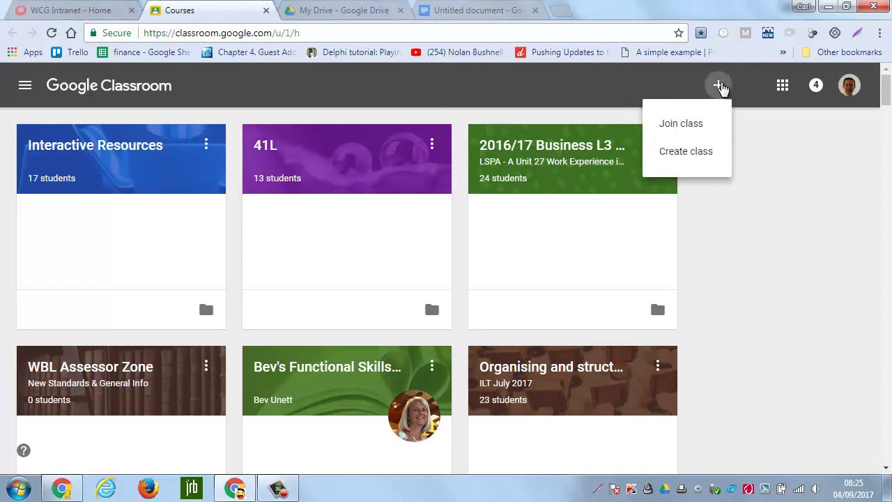
{"action": "left_click", "coordinate": [797, 174]}
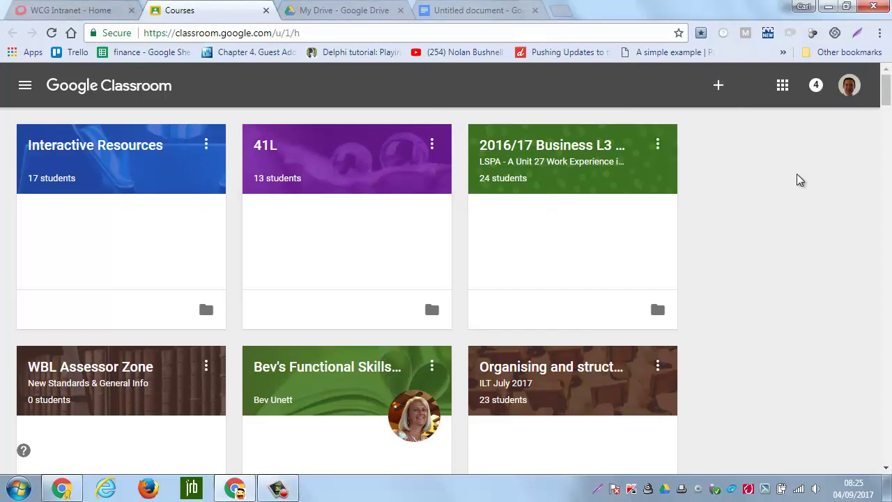
{"action": "left_click", "coordinate": [75, 146]}
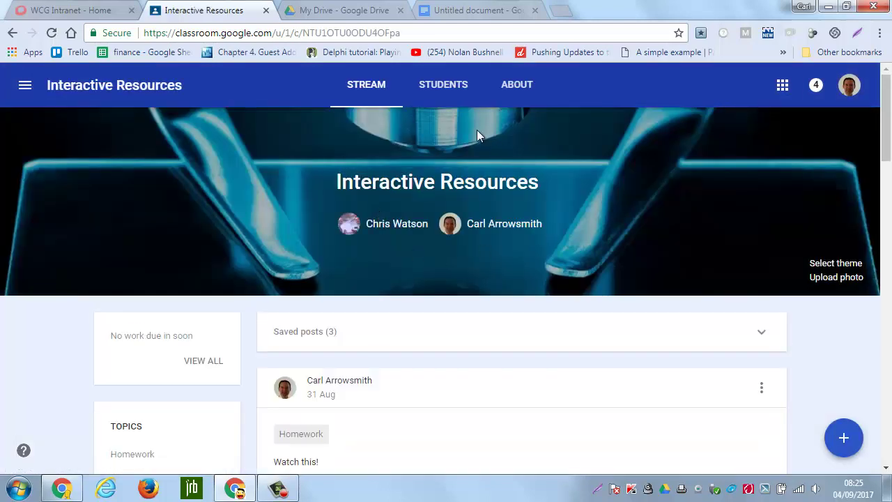
{"action": "left_click", "coordinate": [445, 87]}
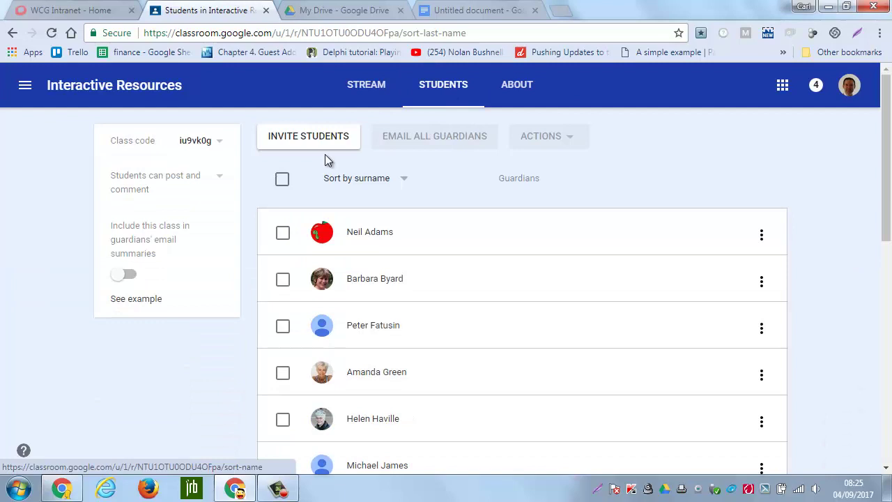
{"action": "left_click", "coordinate": [198, 141]}
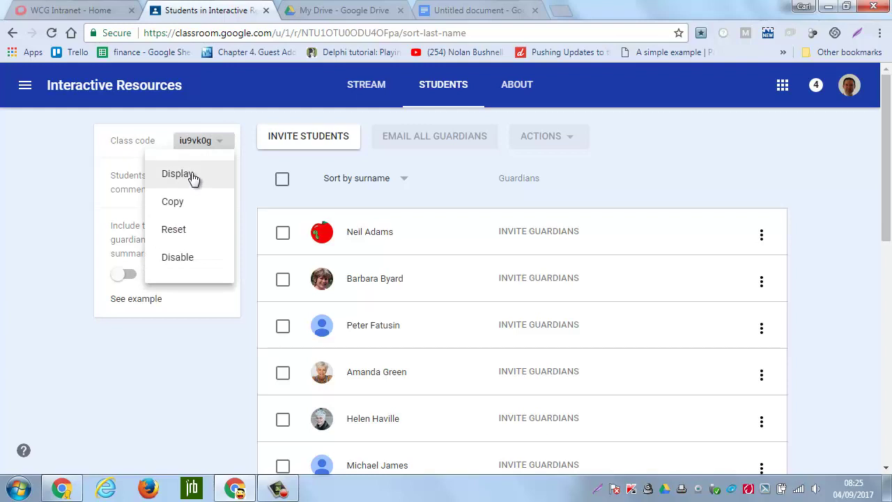
{"action": "left_click", "coordinate": [188, 177]}
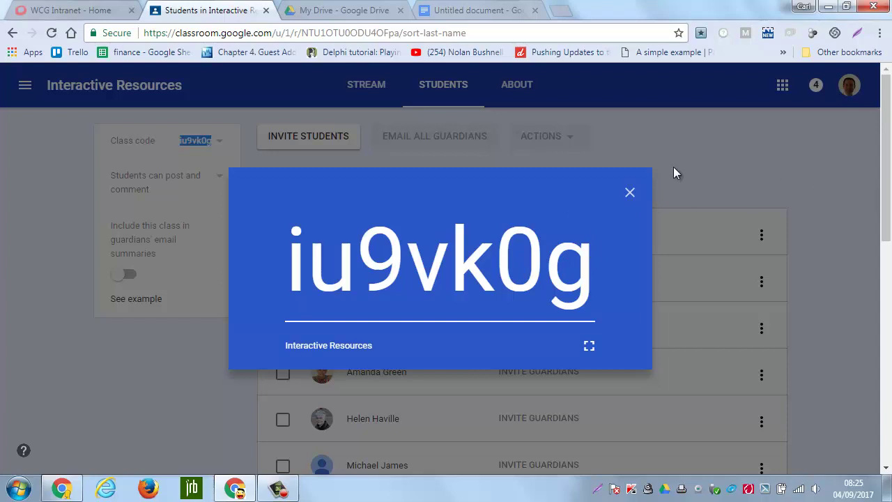
{"action": "left_click", "coordinate": [629, 192]}
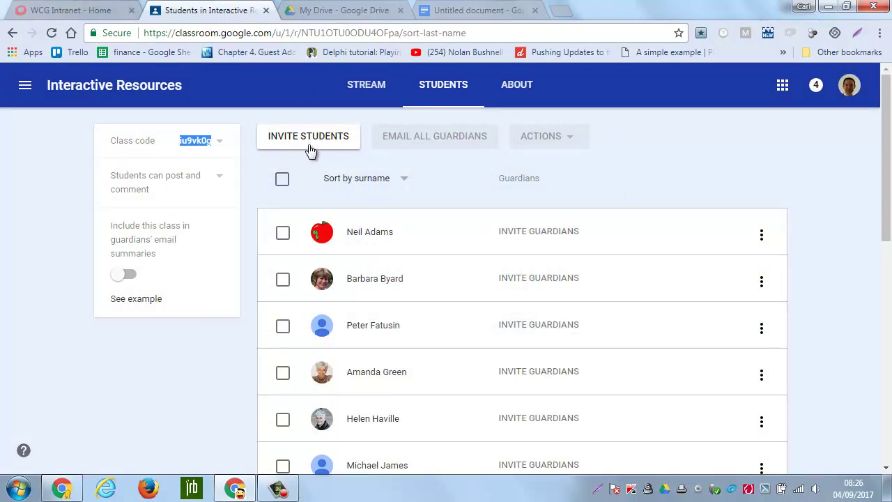
{"action": "left_click", "coordinate": [361, 92]}
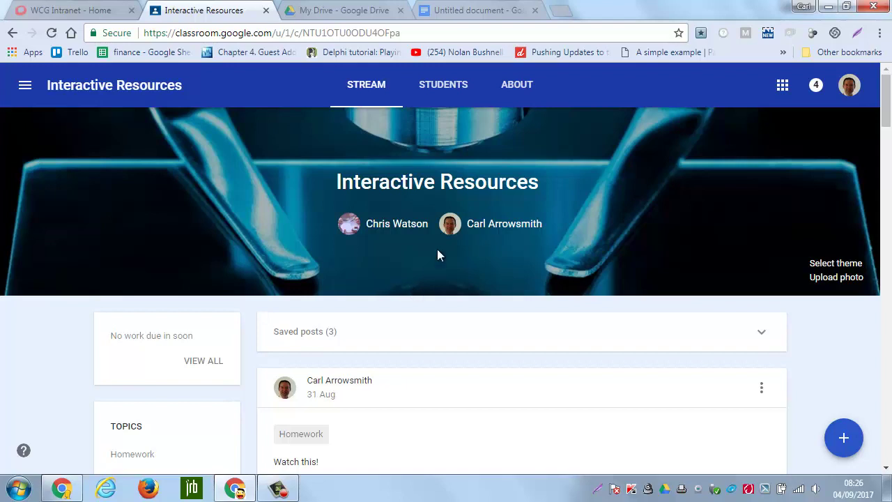
- Rename the untitled Google Doc to 'Induction'
{"action": "left_click", "coordinate": [453, 16]}
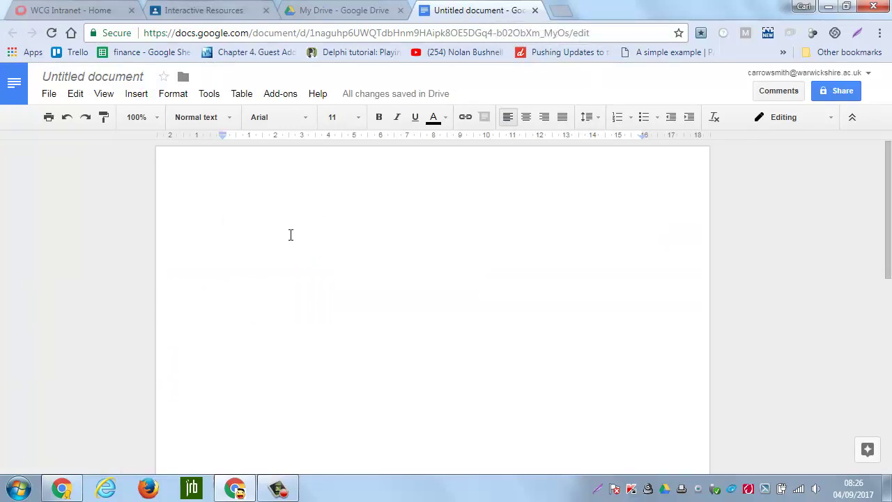
{"action": "left_click", "coordinate": [145, 77]}
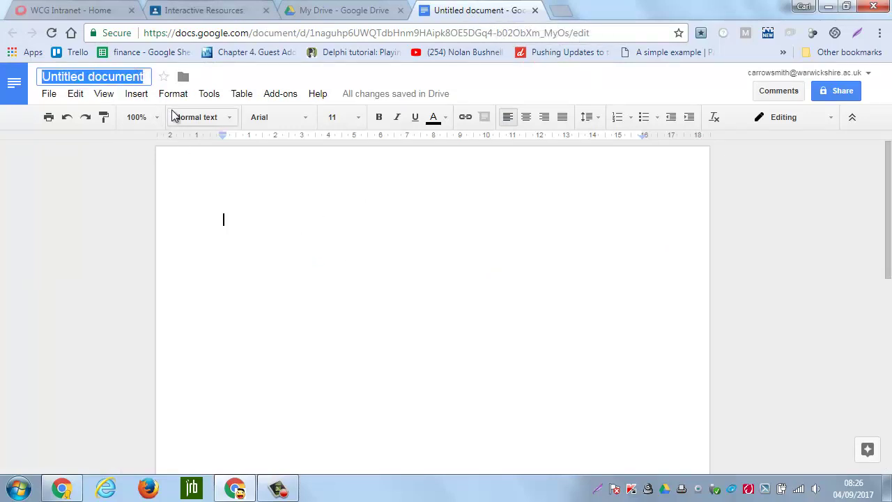
{"action": "type", "text": "Induction"}
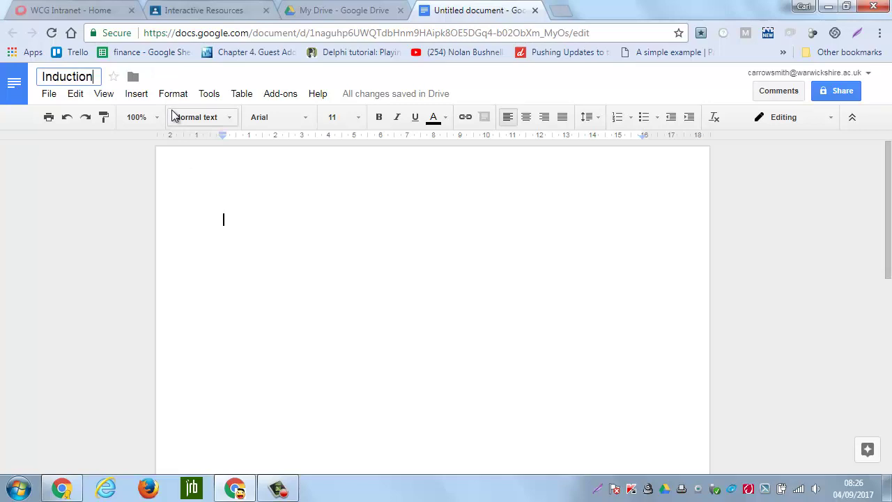
{"action": "key", "text": "Return"}
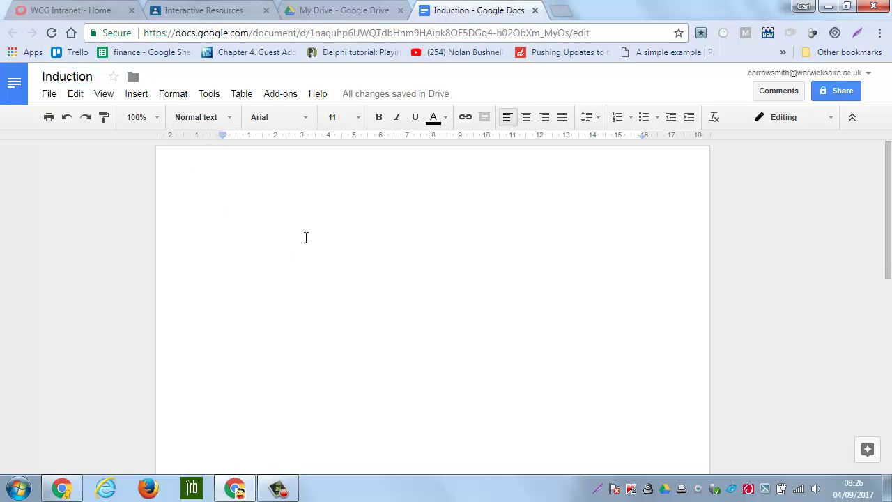
- Start a numbered list with 'Add a picture of your favourite animal' and begin item 2
{"action": "key", "text": "ctrl+shift+7"}
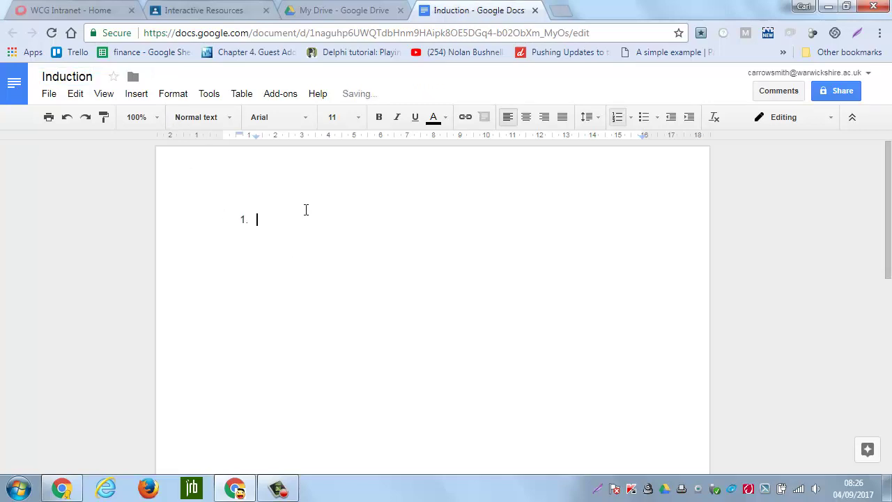
{"action": "type", "text": "Add a picture of your favouri"}
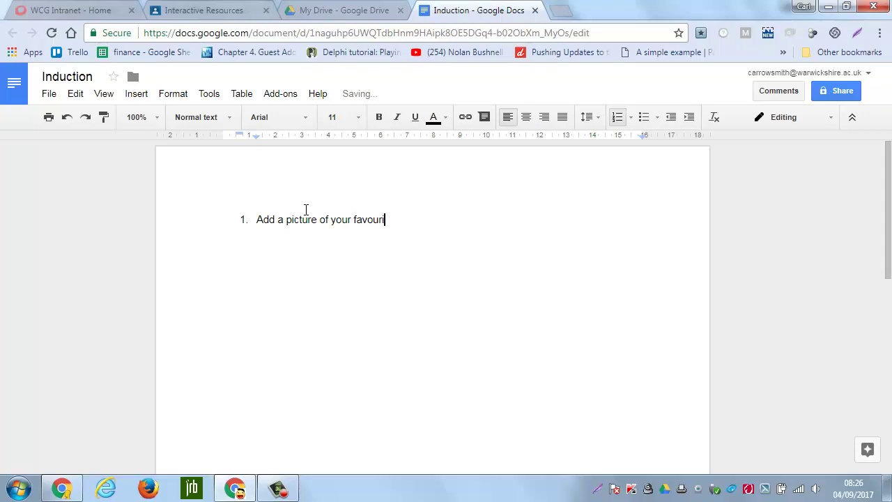
{"action": "type", "text": "te animal"}
{"action": "key", "text": "Return"}
{"action": "key", "text": "Return"}
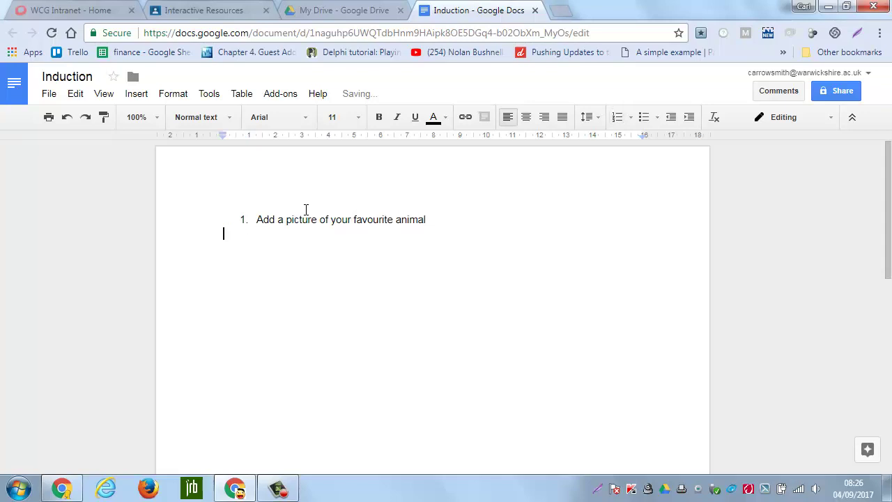
{"action": "type", "text": "2."}
- Insert a horse skeleton diagram from a 'horse diagram' image search and shrink it to fit
{"action": "left_click", "coordinate": [134, 97]}
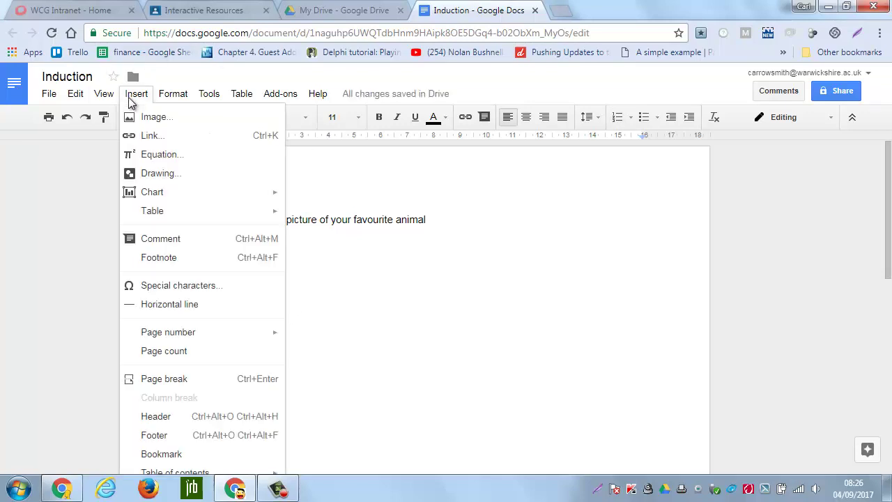
{"action": "left_click", "coordinate": [150, 117]}
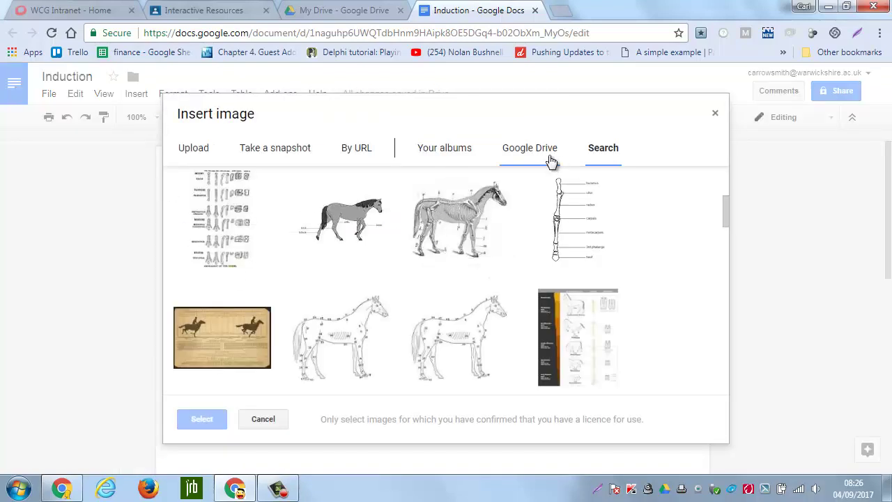
{"action": "mouse_move", "coordinate": [724, 207]}
{"action": "left_mouse_down"}
{"action": "mouse_move", "coordinate": [718, 163]}
{"action": "mouse_move", "coordinate": [729, 211]}
{"action": "left_mouse_up"}
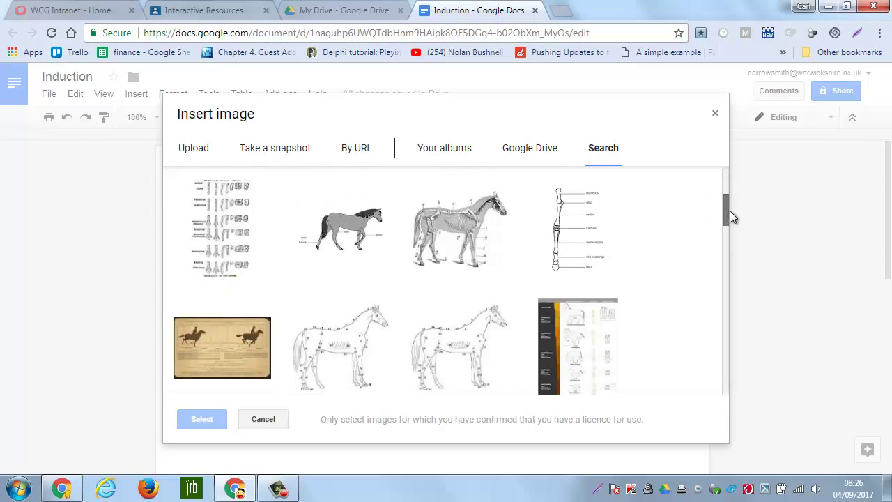
{"action": "left_click", "coordinate": [479, 230]}
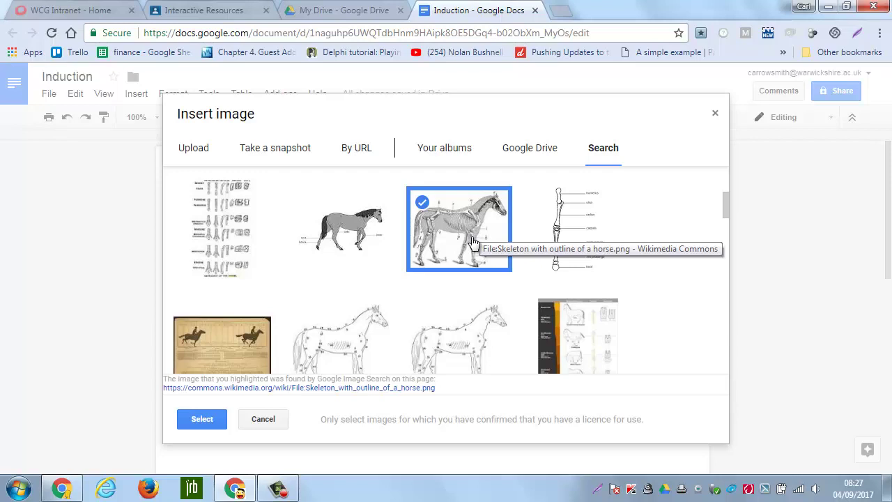
{"action": "left_click", "coordinate": [201, 420]}
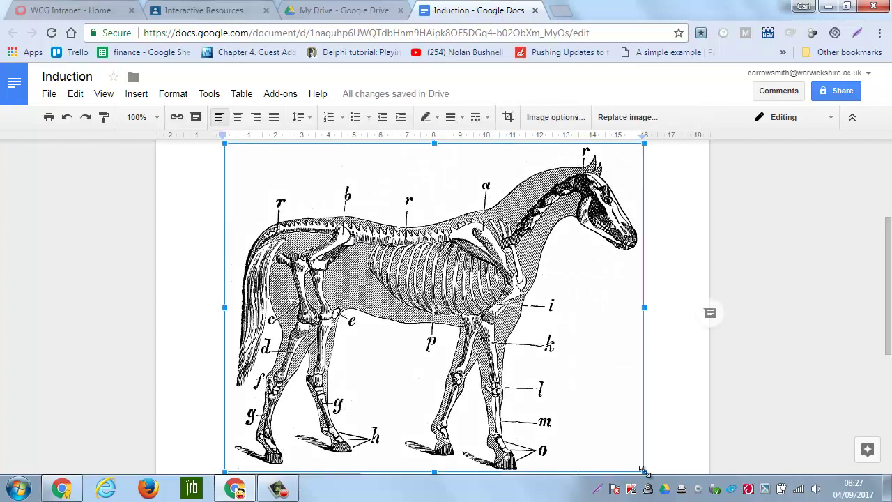
{"action": "left_click_drag", "start_coordinate": [644, 471], "coordinate": [551, 377]}
- Write item 2 as 'Please add the description to the label below' and add label lines A- to D- under the diagram
{"action": "left_click", "coordinate": [309, 162]}
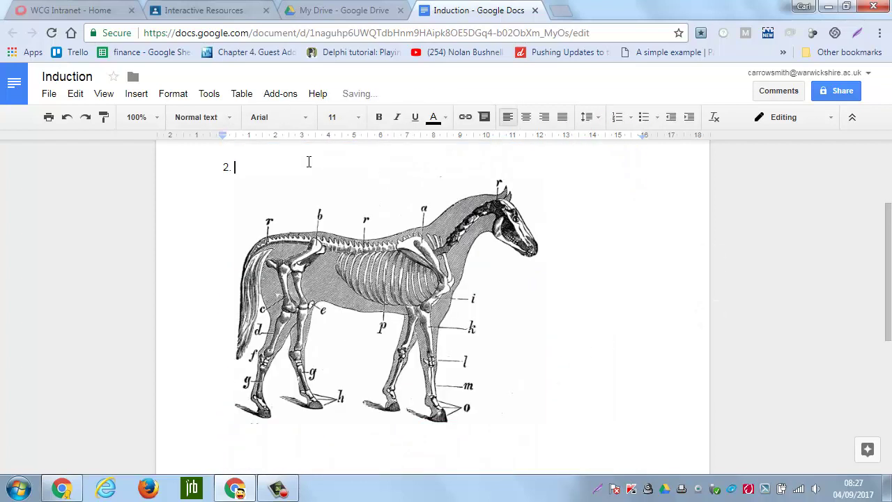
{"action": "type", "text": "Please ad"}
{"action": "type", "text": "d the desw"}
{"action": "type", "text": "scri"}
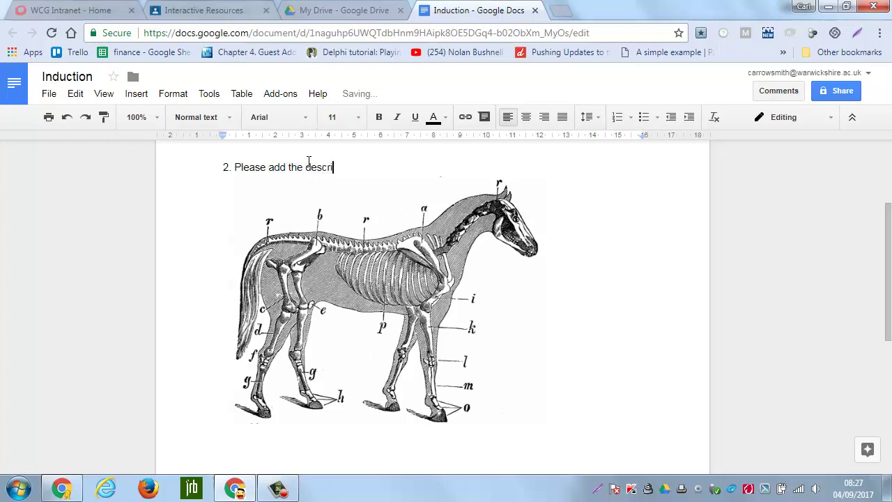
{"action": "type", "text": "ption to the lab"}
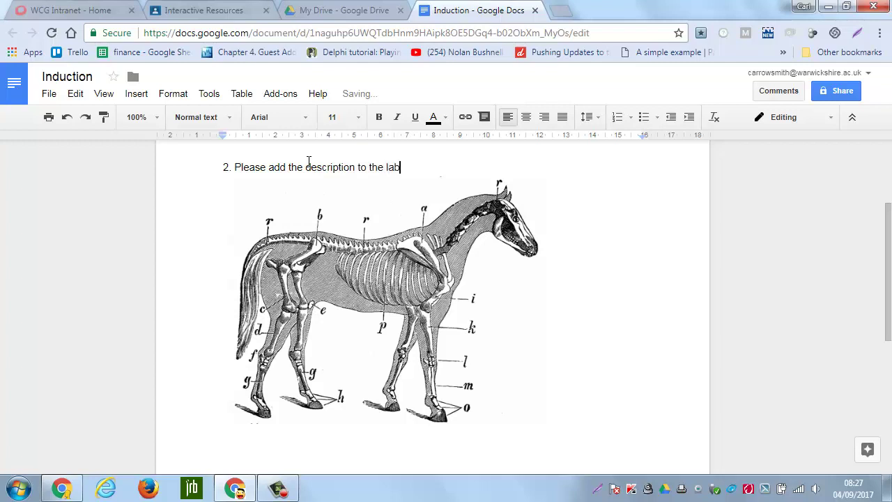
{"action": "type", "text": "el below"}
{"action": "left_click", "coordinate": [369, 442]}
{"action": "type", "text": "a-"}
{"action": "key", "text": "Return"}
{"action": "type", "text": "b-"}
{"action": "key", "text": "Return"}
{"action": "type", "text": "c-"}
{"action": "key", "text": "Return"}
{"action": "type", "text": "d"}
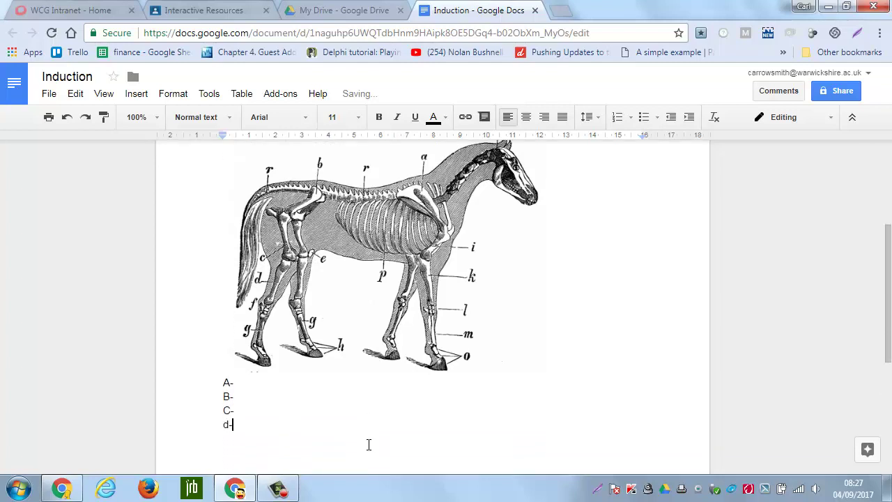
{"action": "type", "text": "-"}
{"action": "key", "text": "Return"}
{"action": "left_click", "coordinate": [245, 387]}
{"action": "scroll", "coordinate": [364, 412], "scroll_direction": "up", "scroll_amount": 3}
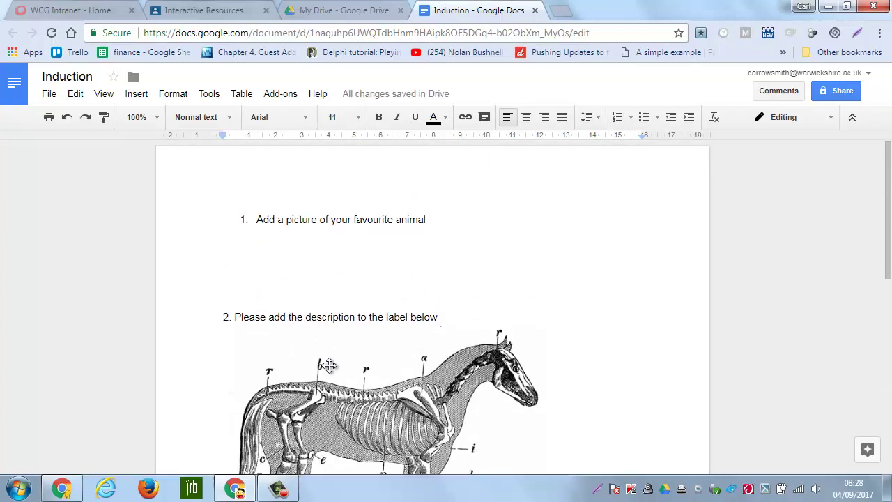
- Append ', without leaving this tab on the browser' to the end of item 1
{"action": "left_click", "coordinate": [260, 220]}
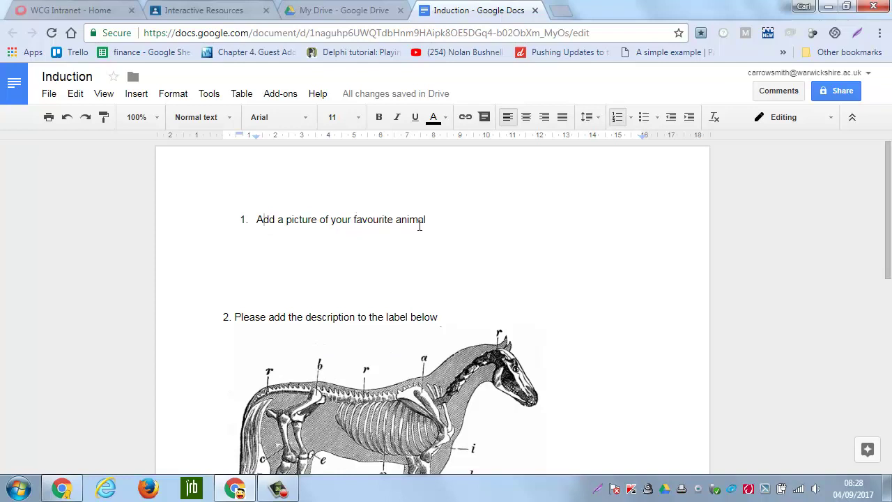
{"action": "left_click", "coordinate": [336, 233]}
{"action": "left_click", "coordinate": [430, 219]}
{"action": "type", "text": ","}
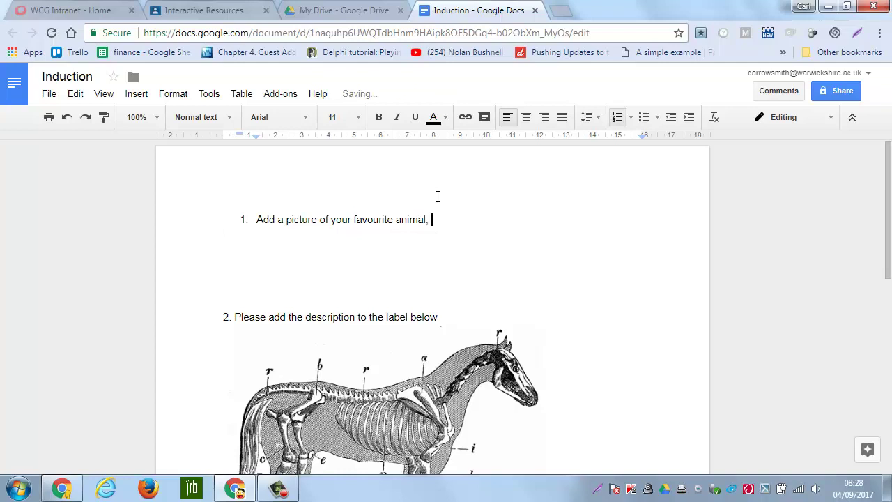
{"action": "left_click", "coordinate": [143, 93]}
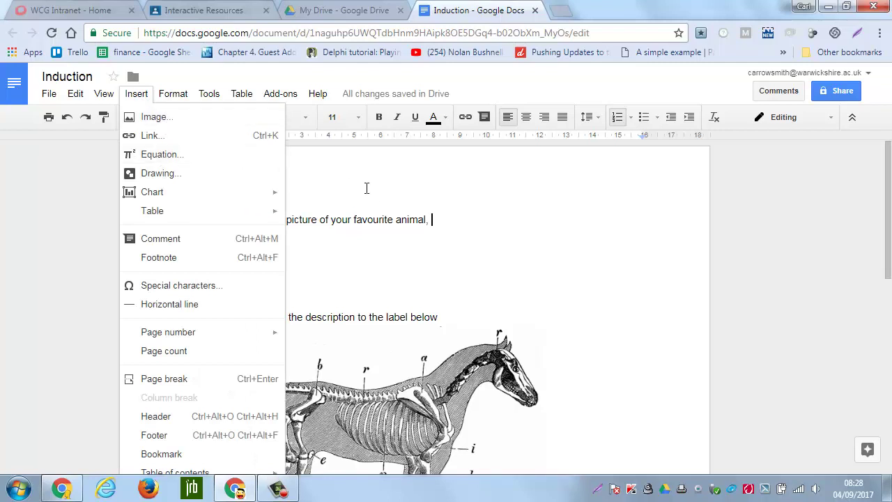
{"action": "left_click", "coordinate": [374, 220]}
{"action": "left_click", "coordinate": [437, 219]}
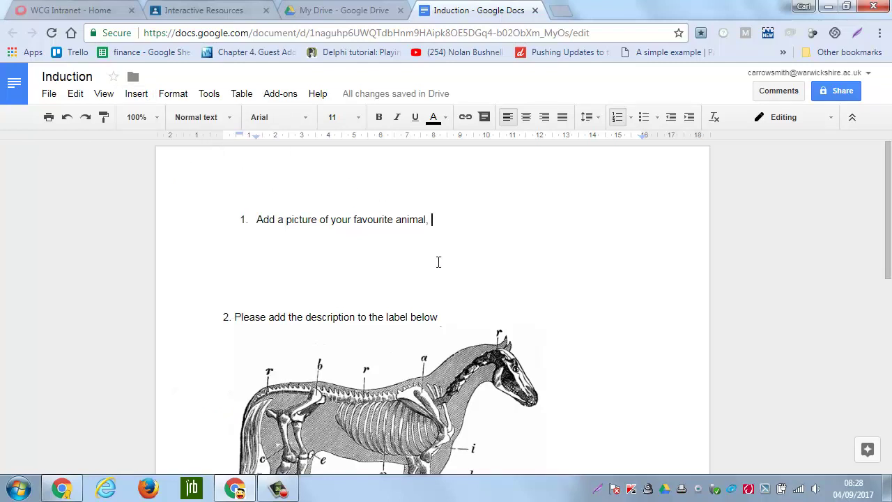
{"action": "type", "text": "with"}
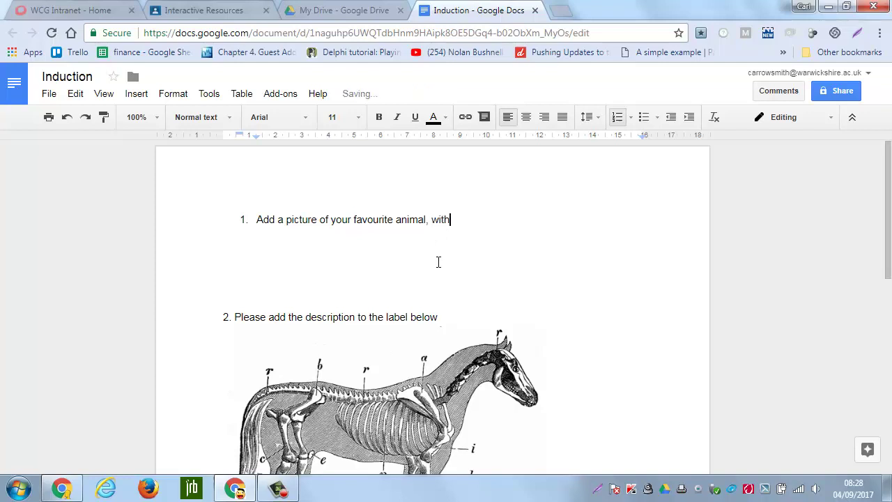
{"action": "type", "text": "out leaving this tab on the"}
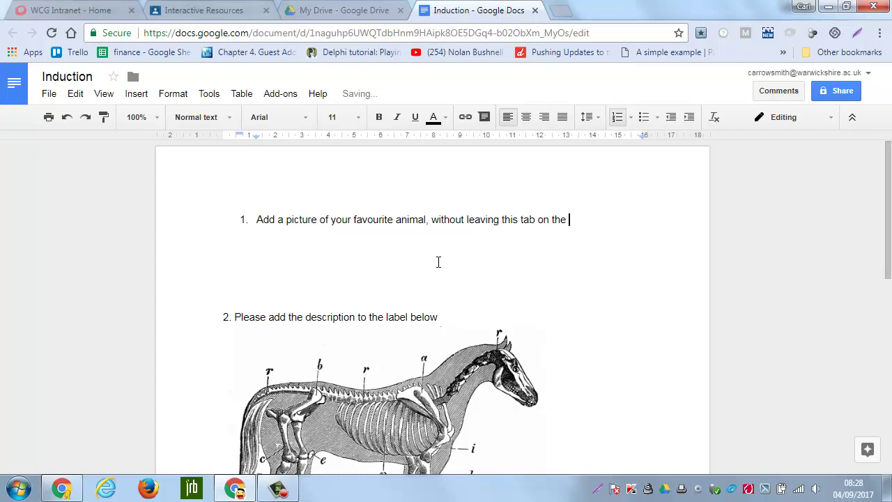
{"action": "type", "text": " browser"}
{"action": "scroll", "coordinate": [540, 331], "scroll_direction": "down", "scroll_amount": 3}
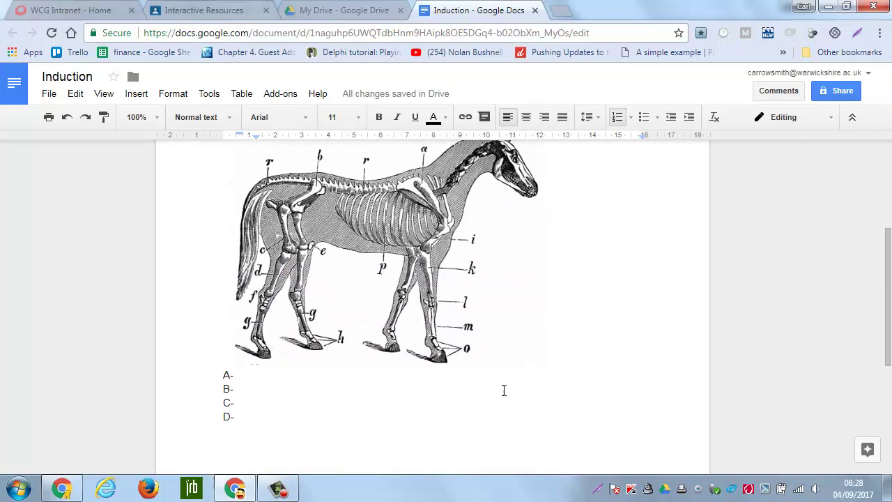
- Return to Classroom, draft an assignment titled 'Induction task' and bring up the Google Drive file picker
{"action": "left_click", "coordinate": [534, 10]}
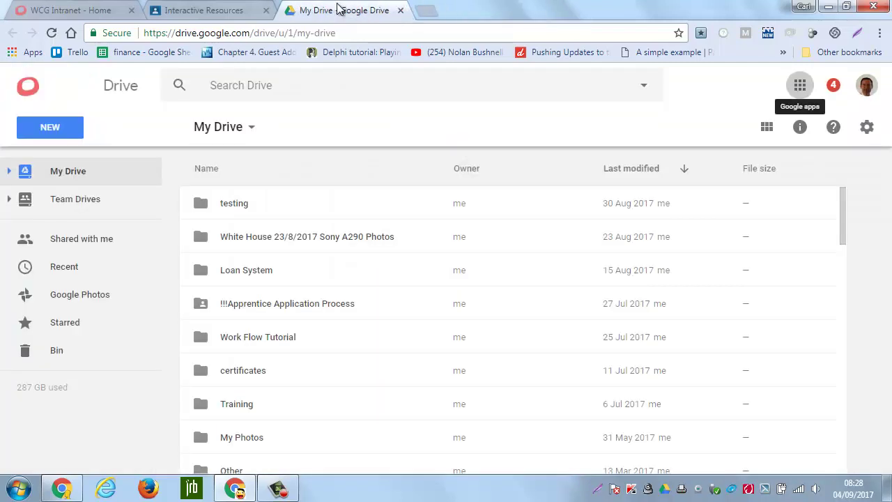
{"action": "left_click", "coordinate": [200, 10]}
{"action": "mouse_move", "coordinate": [839, 438]}
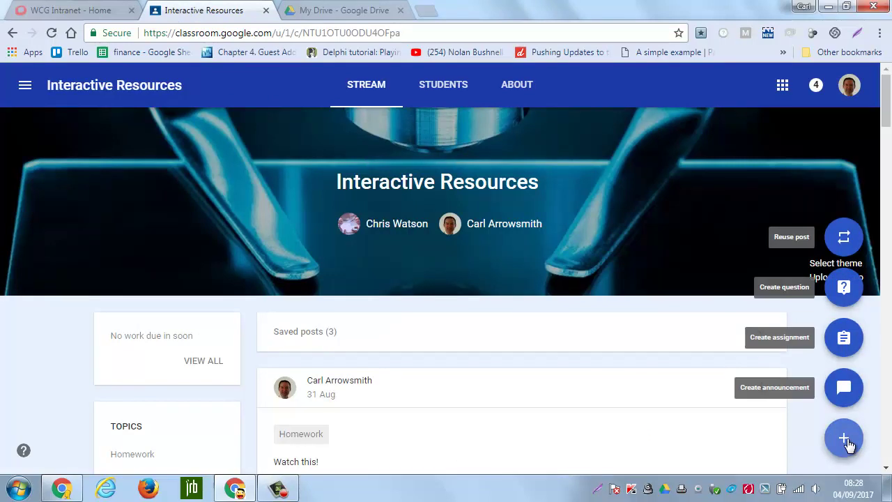
{"action": "left_click", "coordinate": [841, 337]}
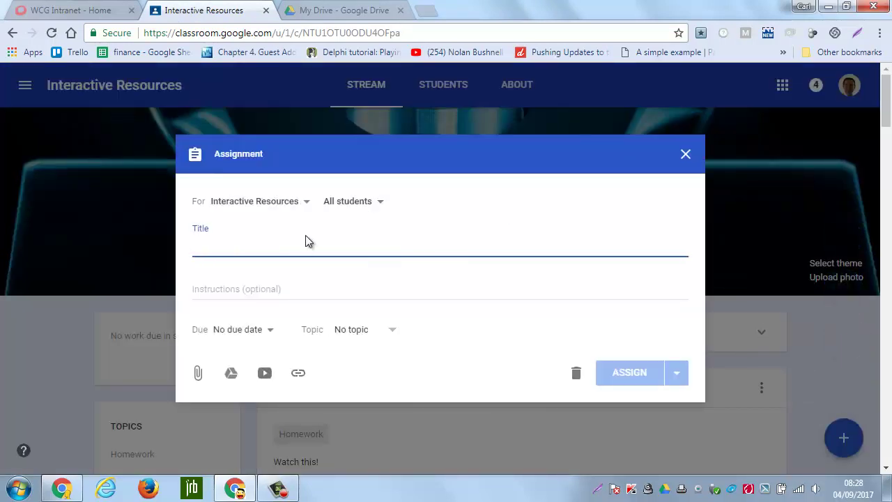
{"action": "type", "text": "Induction task"}
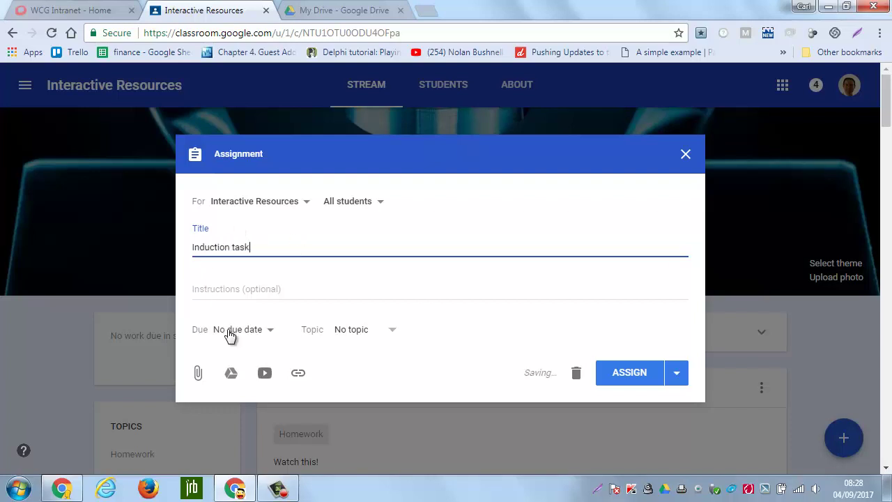
{"action": "left_click", "coordinate": [232, 374]}
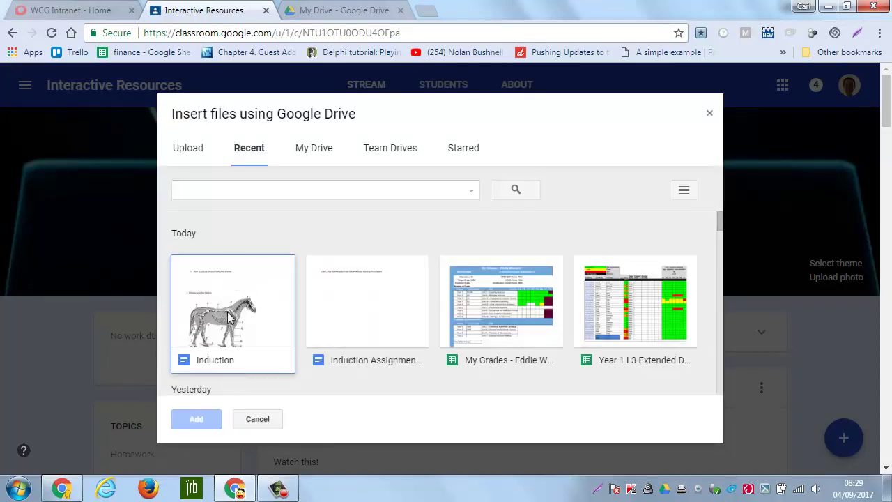
- Attach the Induction doc set to 'Make a copy for each student' and post the assignment
{"action": "double_click", "coordinate": [223, 287]}
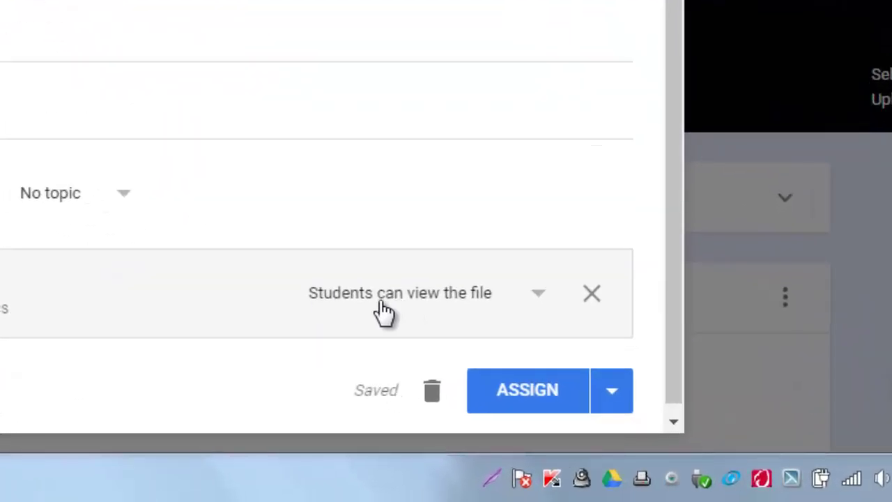
{"action": "left_click", "coordinate": [481, 300]}
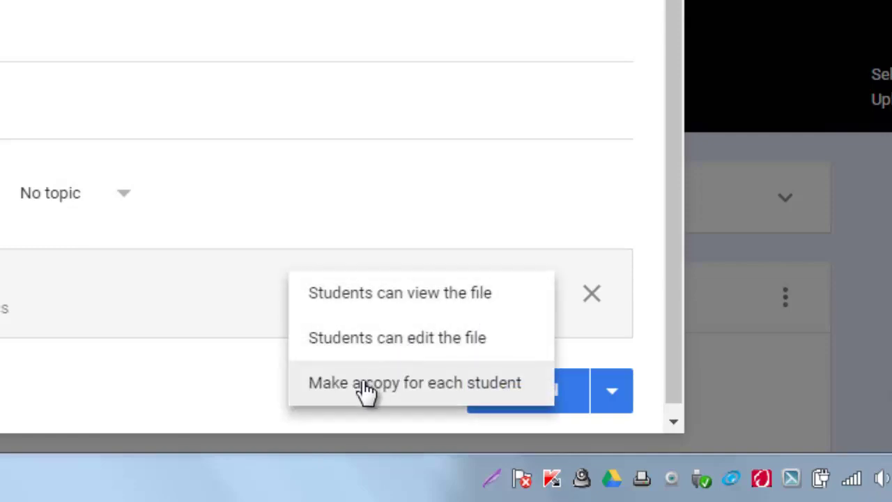
{"action": "left_click", "coordinate": [411, 383]}
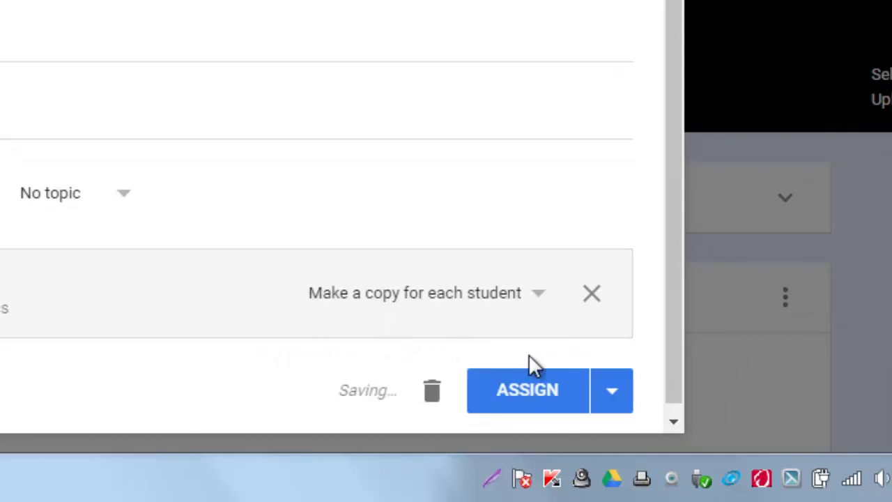
{"action": "left_click", "coordinate": [528, 394]}
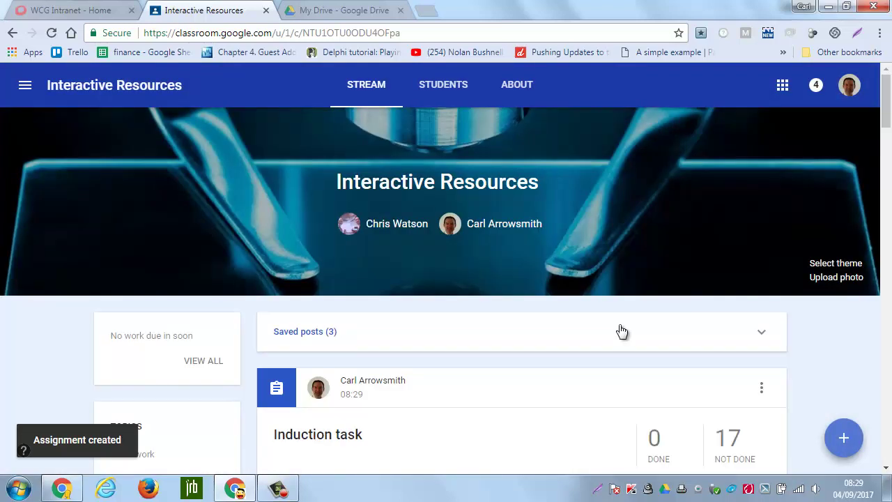
{"action": "left_click_drag", "start_coordinate": [886, 106], "coordinate": [886, 121]}
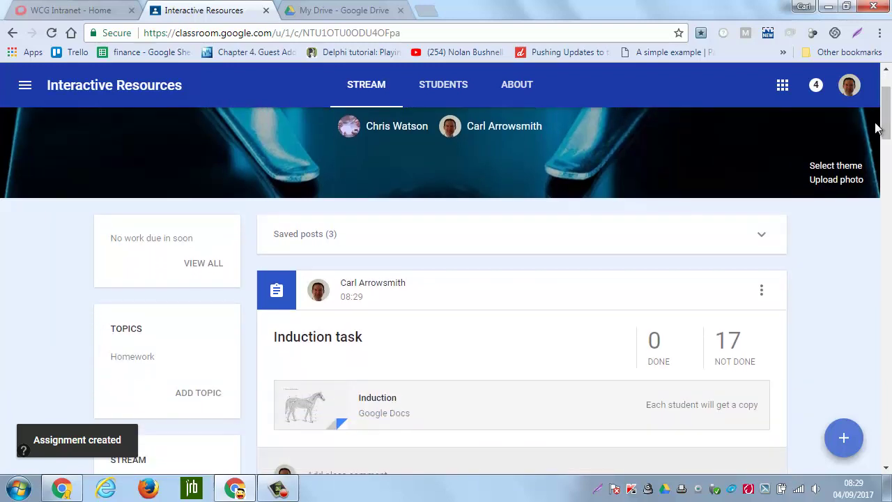